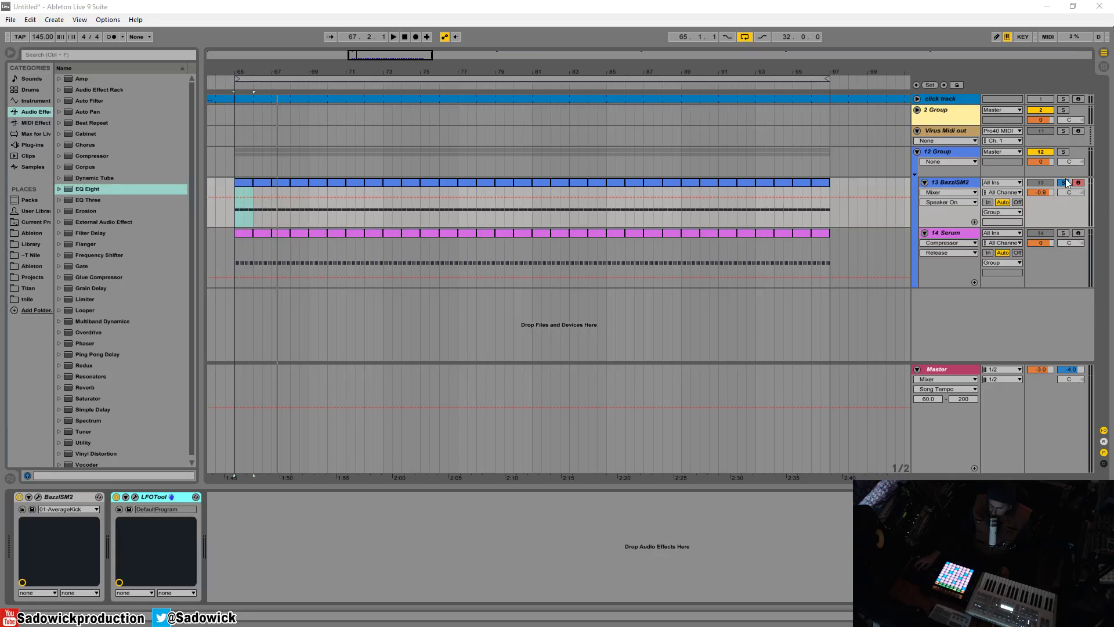
- Audition the BazzISM2 kick and the Serum bass separately in solo, and clear the solo
{"action": "left_click", "coordinate": [244, 187]}
{"action": "key", "text": "space"}
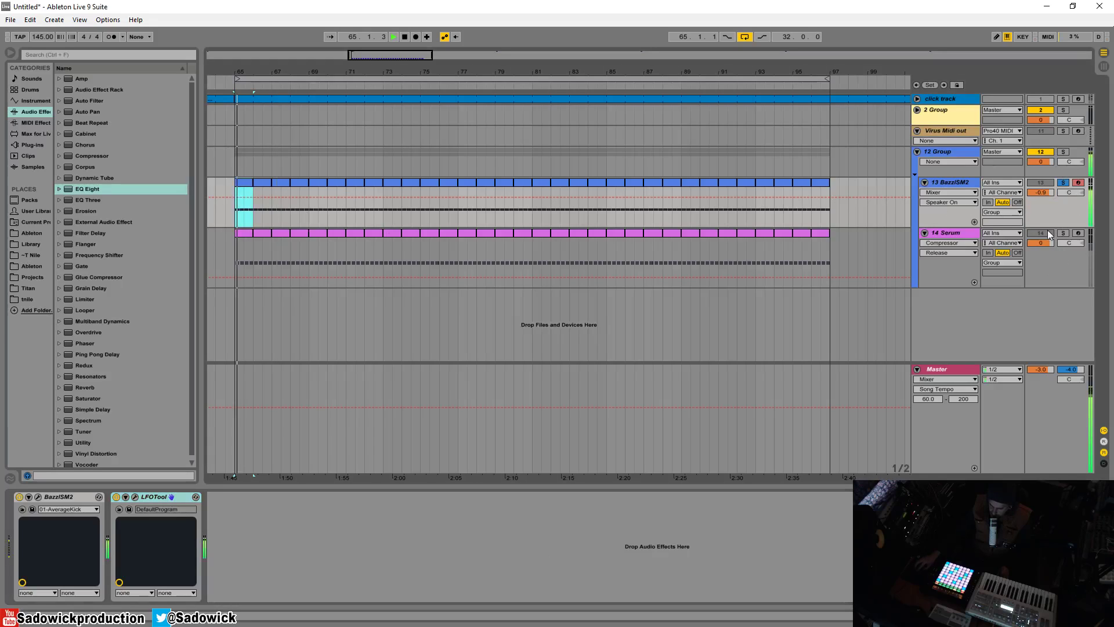
{"action": "left_click", "coordinate": [1061, 232]}
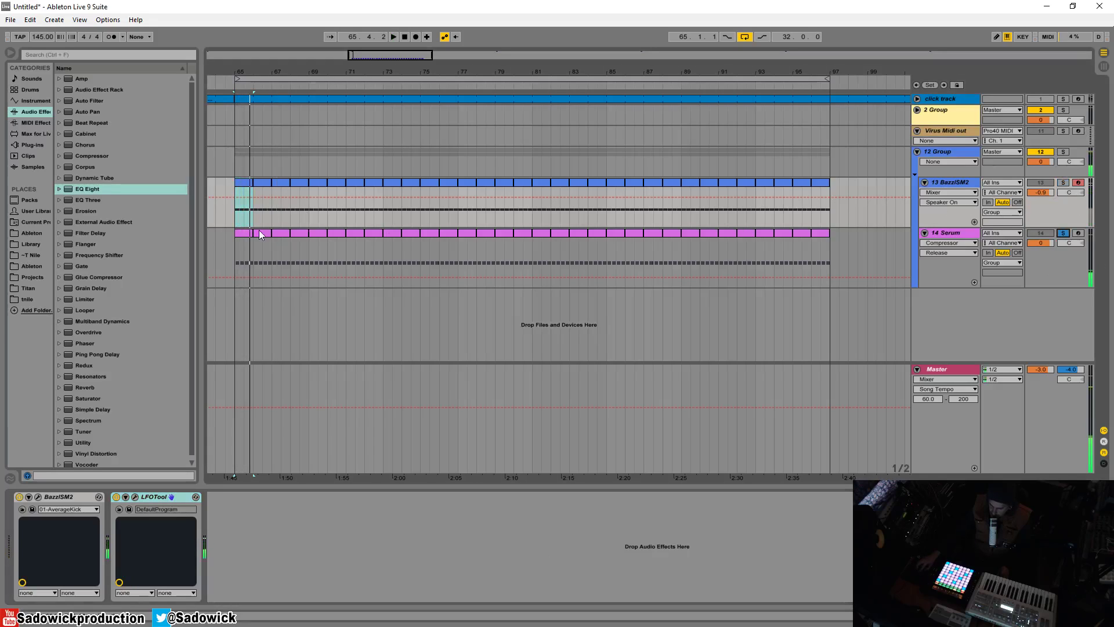
{"action": "left_click", "coordinate": [244, 255]}
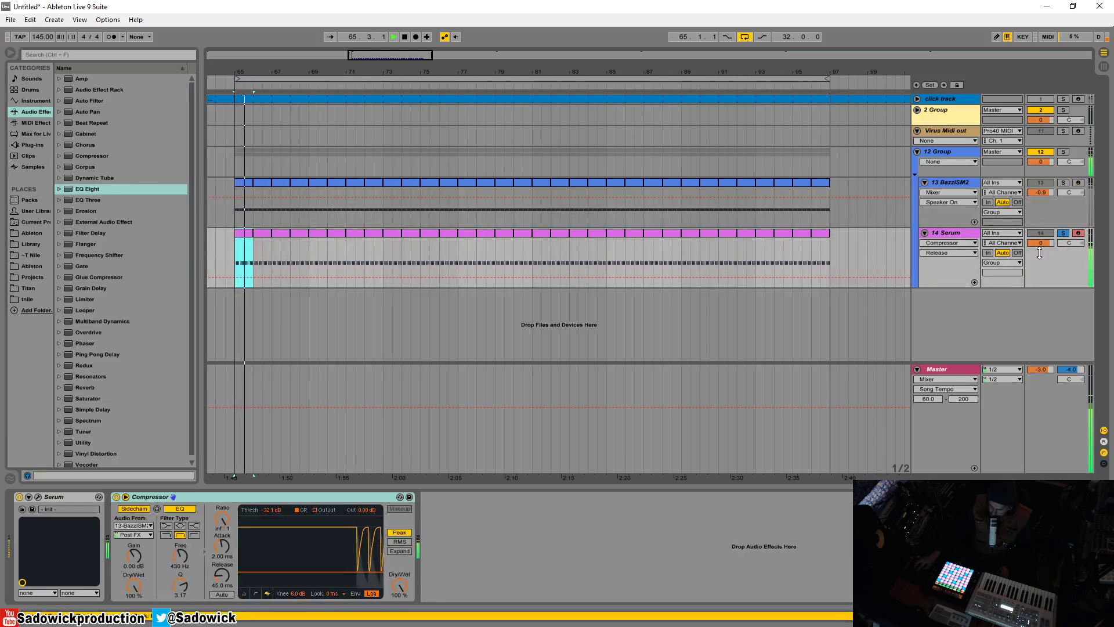
{"action": "key", "text": "space"}
{"action": "left_click", "coordinate": [1063, 233]}
{"action": "left_click", "coordinate": [1063, 232]}
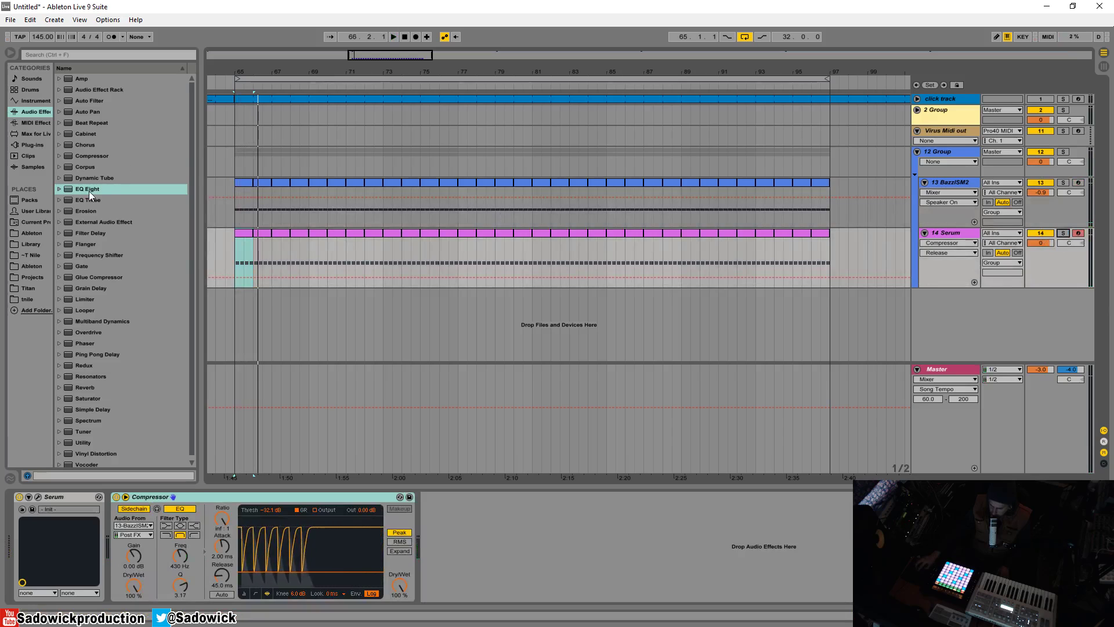
- Add an EQ Eight after LFOTool on the BazzISM2 track and play that track in solo
{"action": "left_click", "coordinate": [958, 183]}
{"action": "left_click_drag", "start_coordinate": [97, 193], "coordinate": [283, 506]}
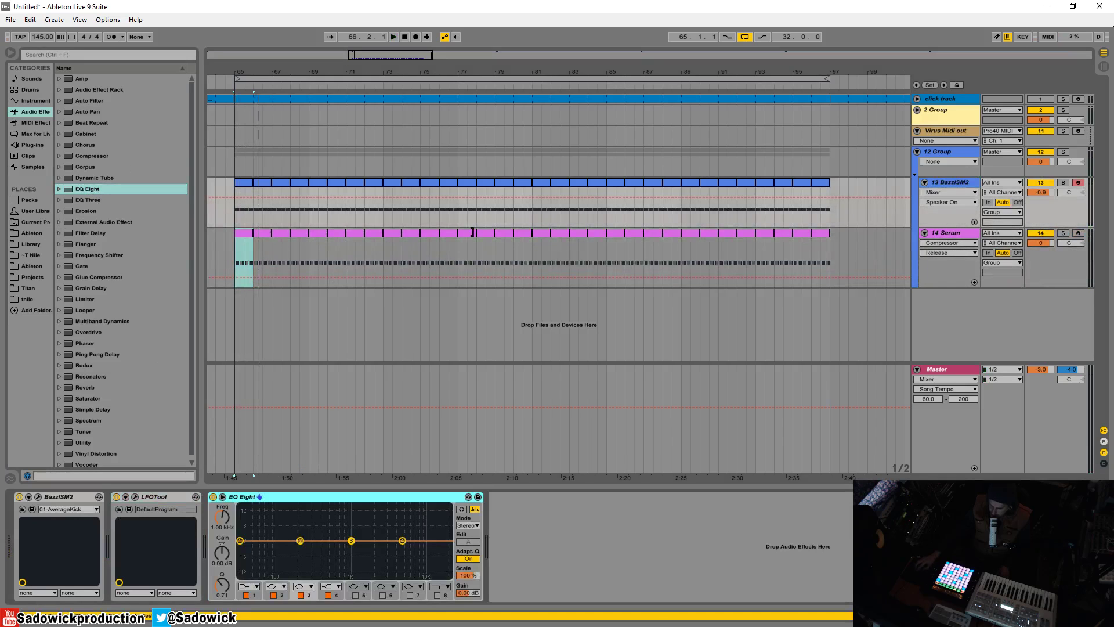
{"action": "left_click", "coordinate": [1063, 183]}
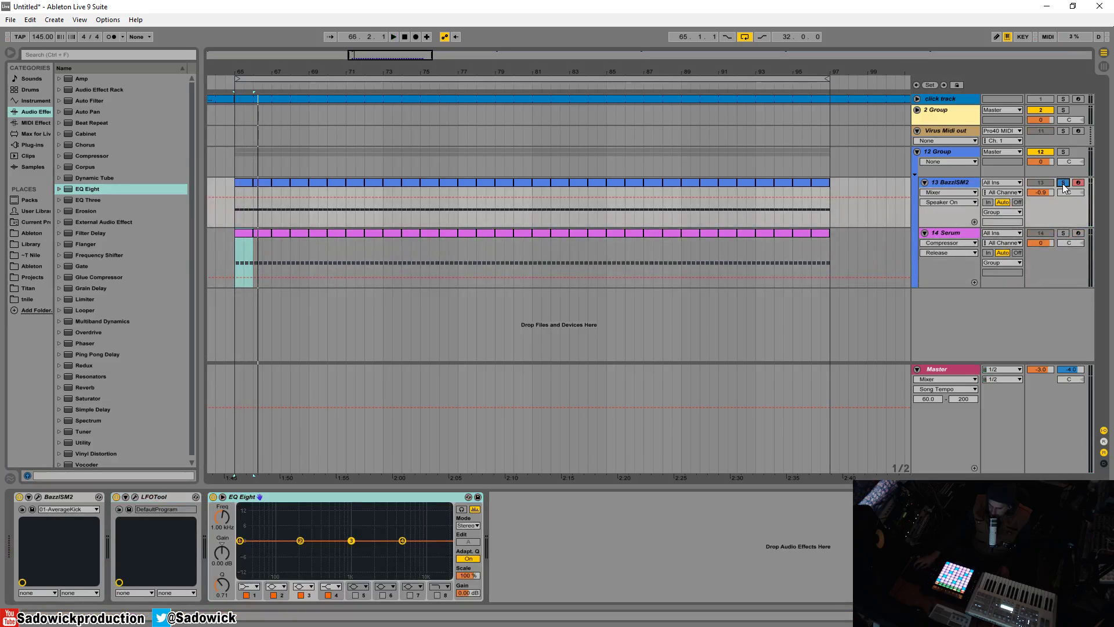
{"action": "key", "text": "space"}
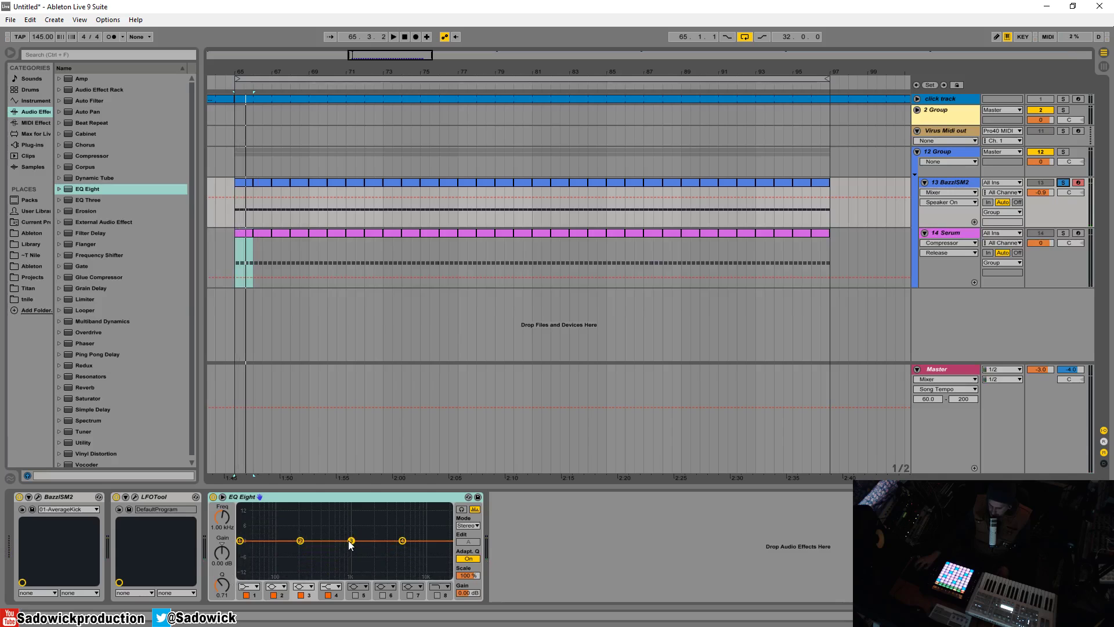
- Cut a narrow notch with band 2 of the kick's EQ Eight at about 155 Hz, -15 dB, with Q 2.04
{"action": "left_click_drag", "start_coordinate": [300, 540], "coordinate": [292, 576]}
{"action": "key", "text": "space"}
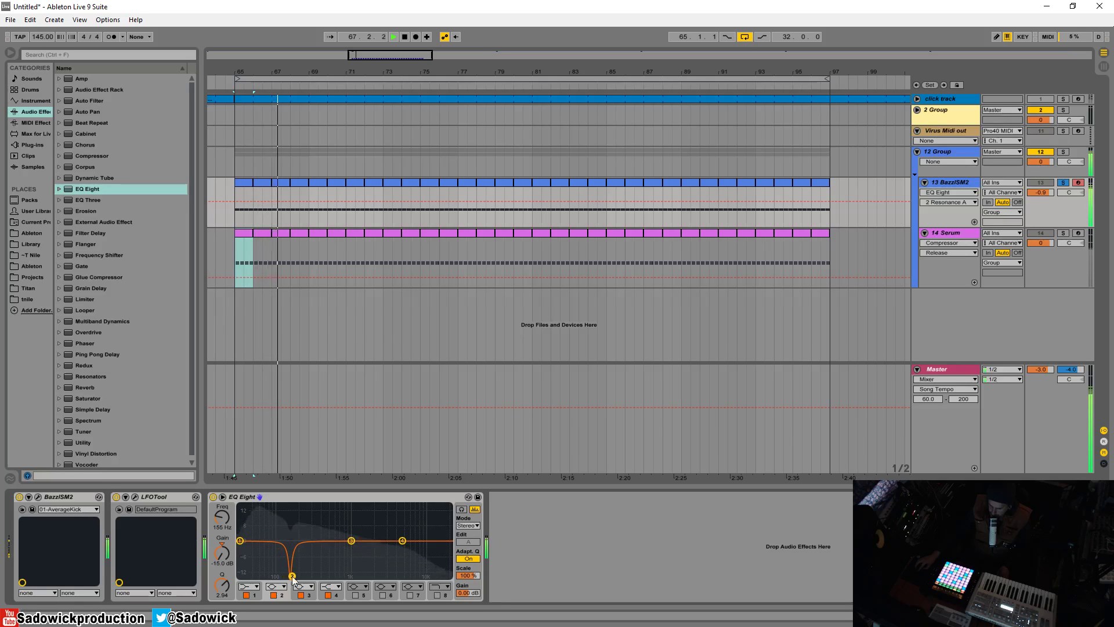
{"action": "key", "text": "space"}
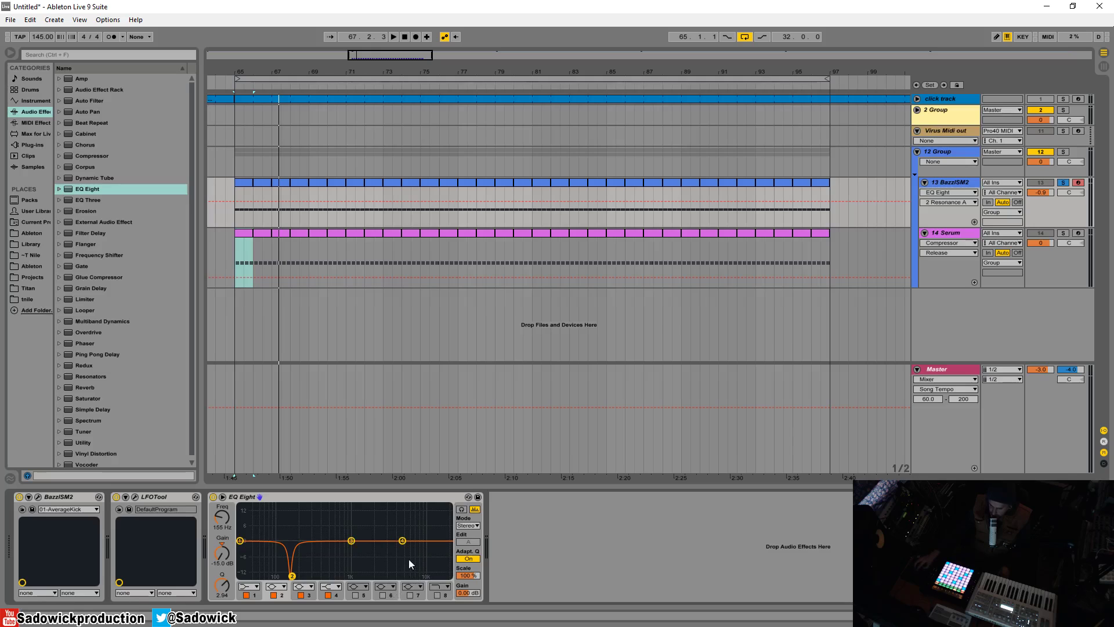
- Dip band 3 of the kick's EQ to about -2.66 dB at 623 Hz, and retune the band 2 notch to about 150 Hz
{"action": "mouse_move", "coordinate": [351, 541]}
{"action": "left_mouse_down"}
{"action": "mouse_move", "coordinate": [342, 532]}
{"action": "mouse_move", "coordinate": [332, 549]}
{"action": "mouse_move", "coordinate": [359, 547]}
{"action": "mouse_move", "coordinate": [321, 552]}
{"action": "mouse_move", "coordinate": [336, 548]}
{"action": "left_mouse_up"}
{"action": "key", "text": "space"}
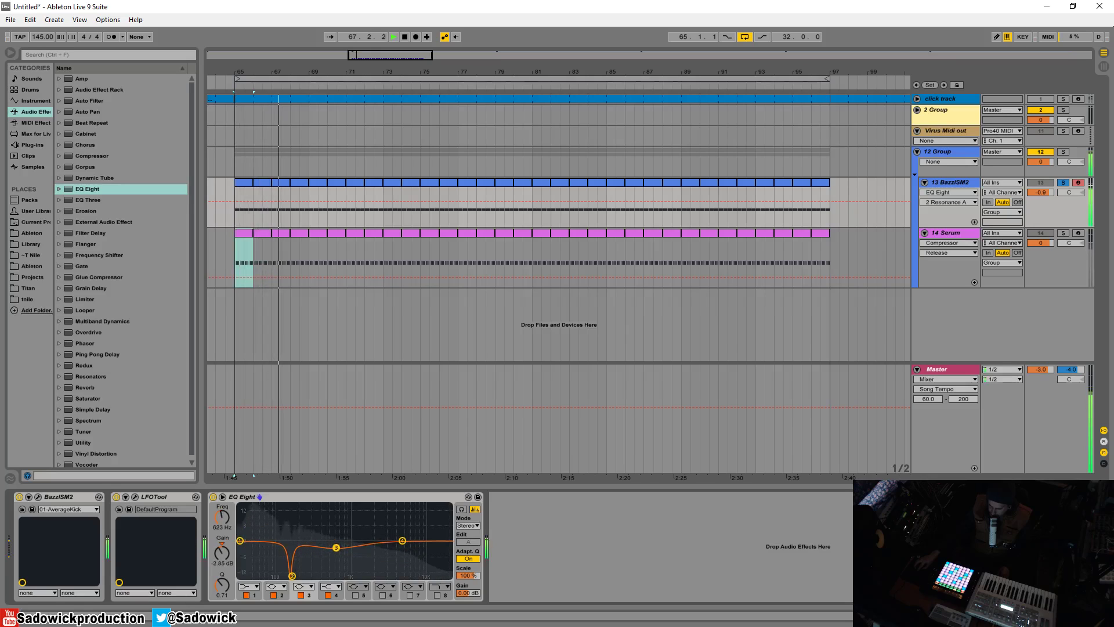
{"action": "left_click", "coordinate": [292, 577]}
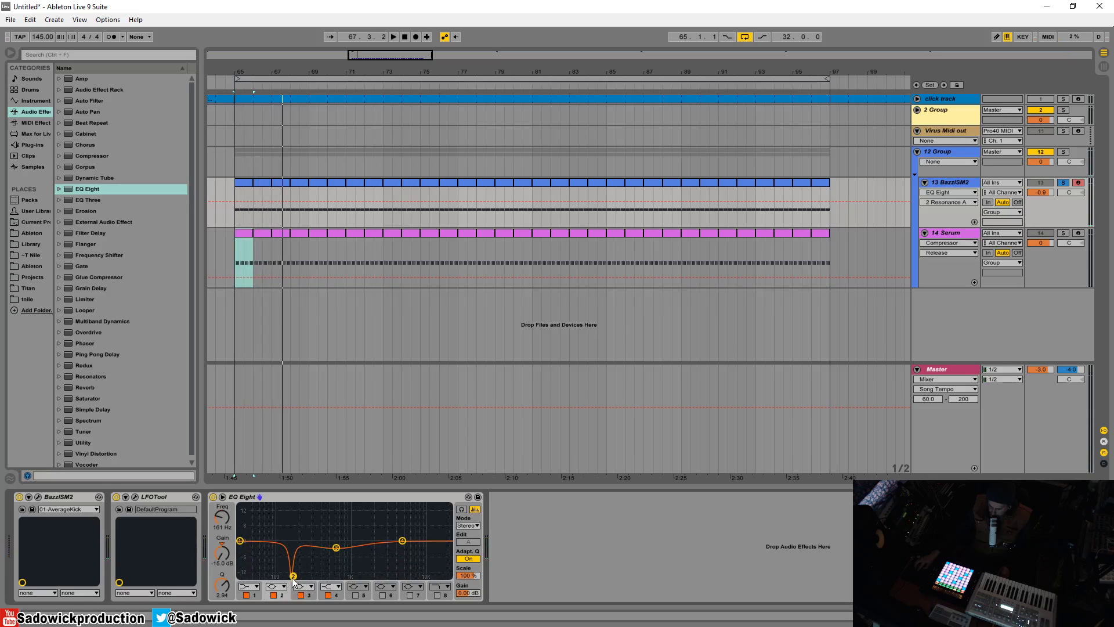
{"action": "key", "text": "space"}
{"action": "left_click_drag", "start_coordinate": [295, 577], "coordinate": [291, 577]}
{"action": "key", "text": "space"}
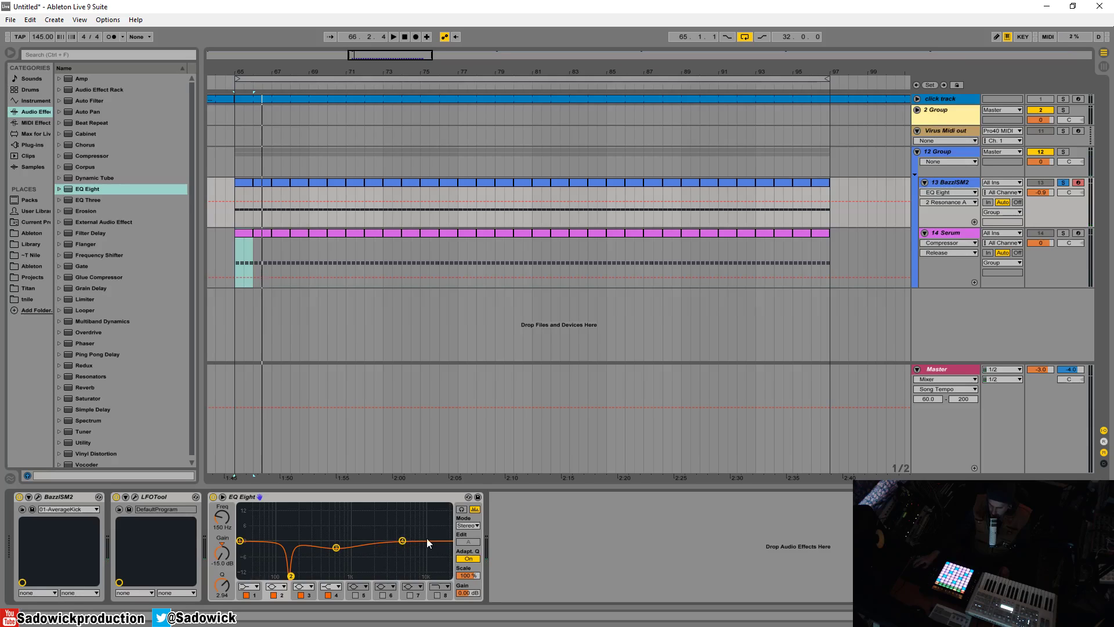
- Lower band 4 of the kick's EQ to about -5.58 dB at 3.67 kHz, and compare the sound with the EQ bypassed and active
{"action": "left_click_drag", "start_coordinate": [405, 541], "coordinate": [392, 553]}
{"action": "key", "text": "space"}
{"action": "left_click", "coordinate": [214, 498]}
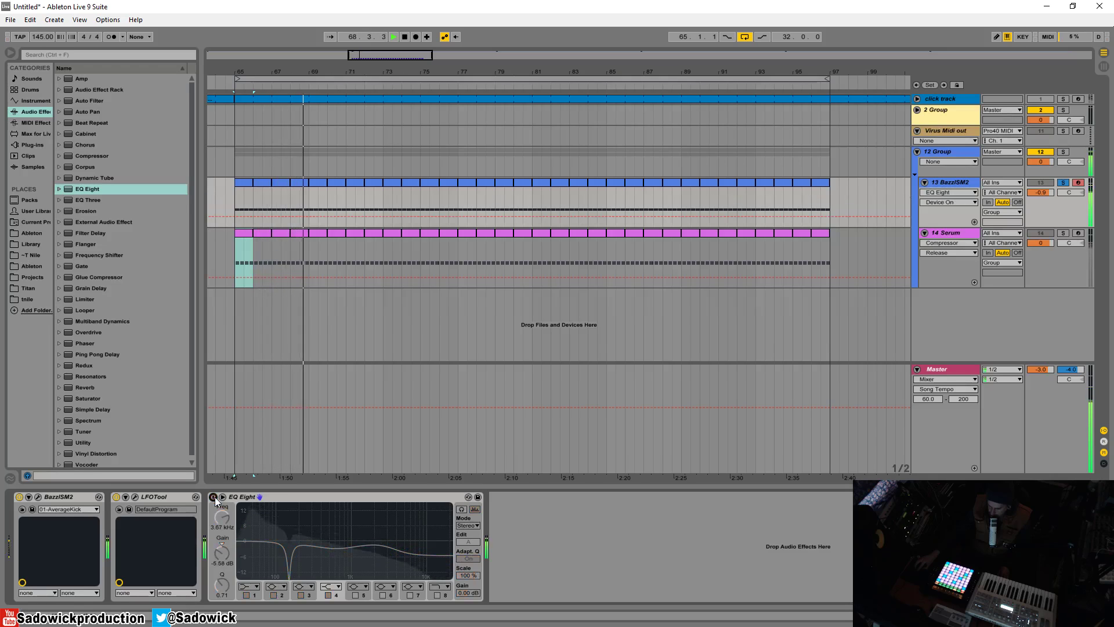
{"action": "left_click", "coordinate": [215, 497]}
{"action": "key", "text": "space"}
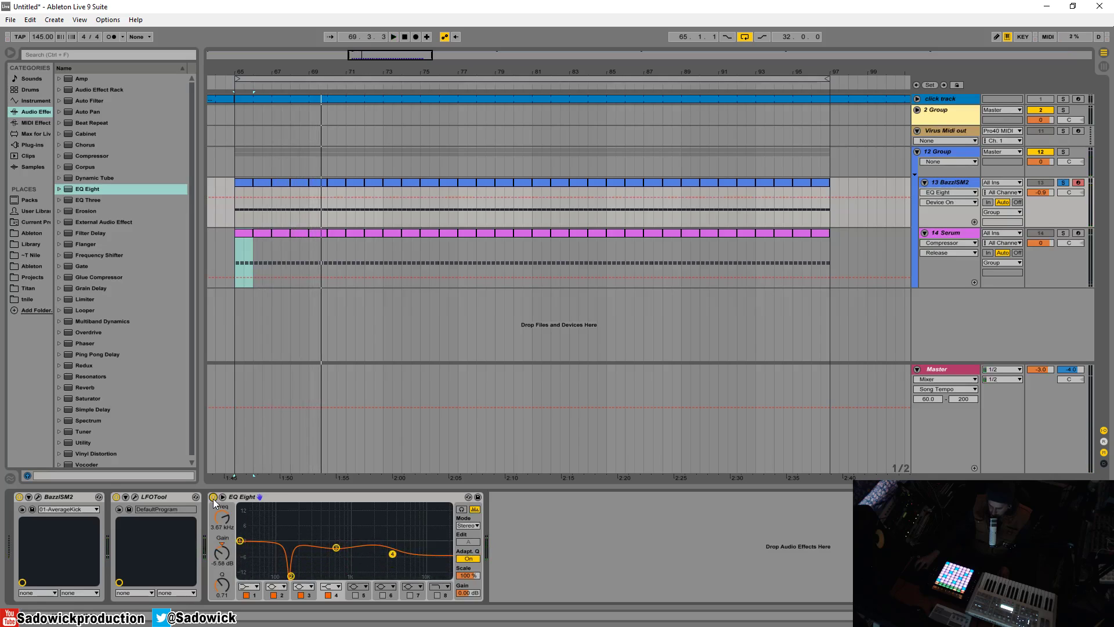
{"action": "key", "text": "space"}
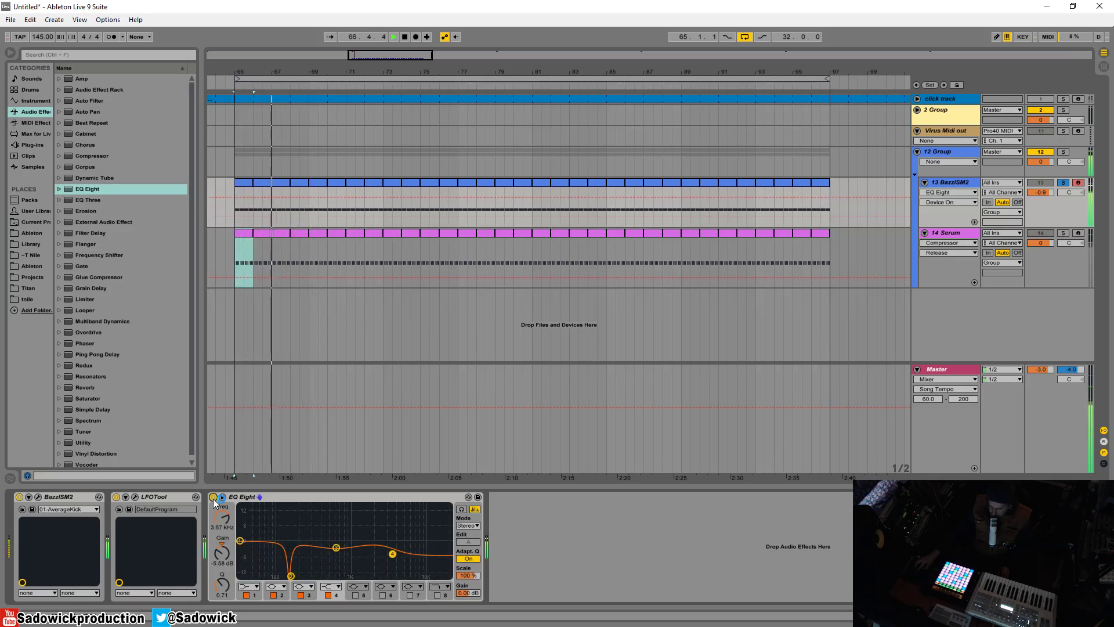
{"action": "left_click", "coordinate": [214, 498]}
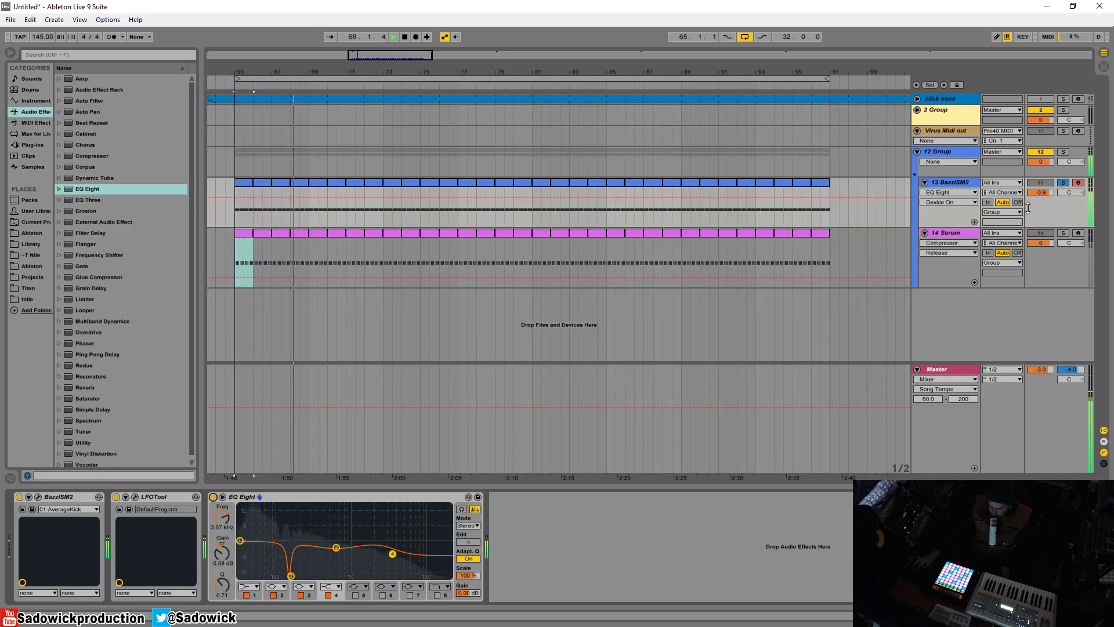
- Lower the BazzISM2 track volume to -1.9 dB while listening to the kick
{"action": "key", "text": "space"}
{"action": "left_click_drag", "start_coordinate": [1040, 192], "coordinate": [1041, 201]}
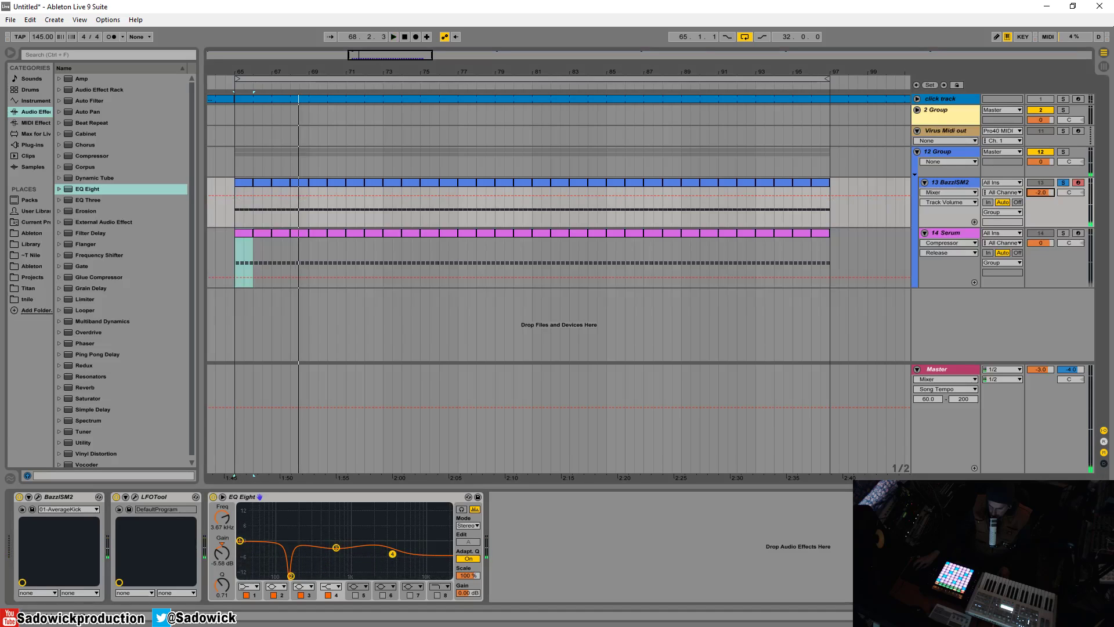
{"action": "key", "text": "space"}
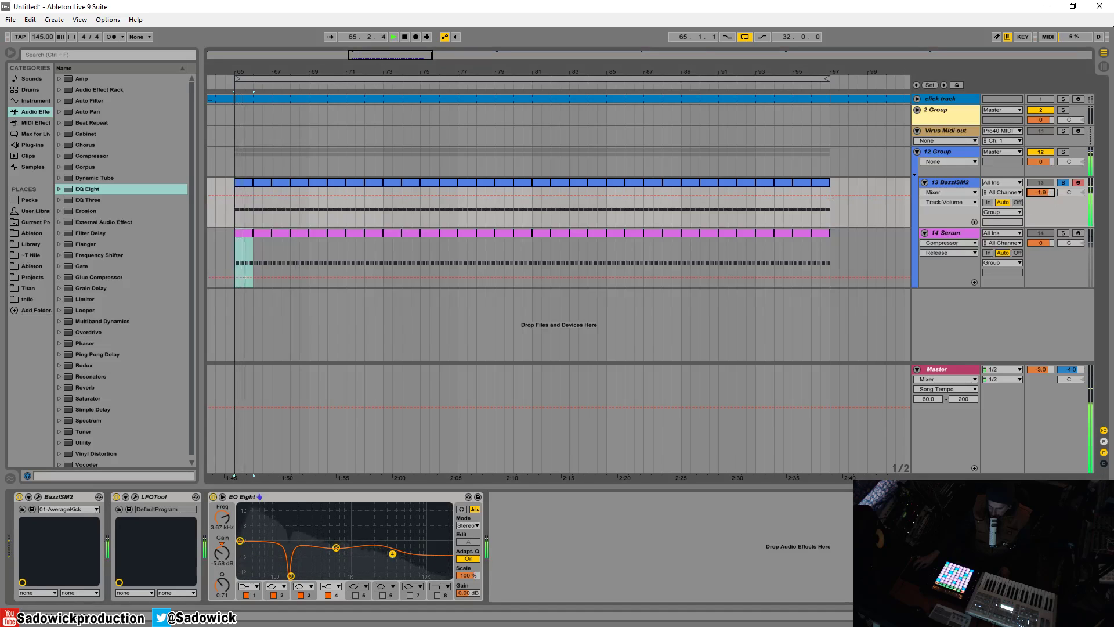
- Solo the Serum track, collapse its Compressor, and add an EQ Eight after it
{"action": "left_click", "coordinate": [1063, 232]}
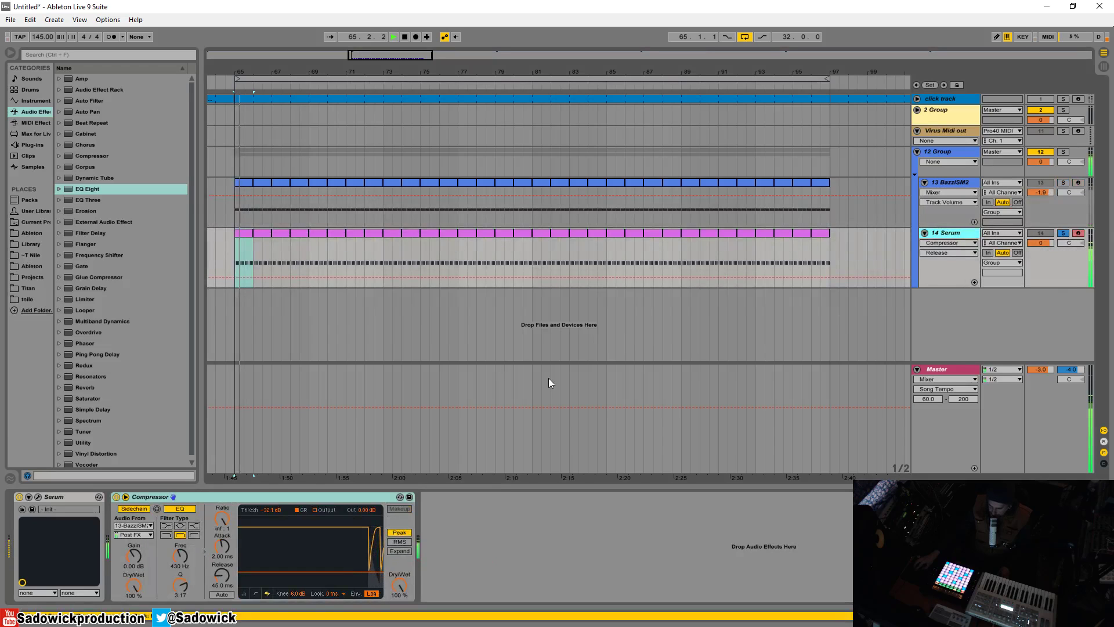
{"action": "double_click", "coordinate": [212, 497]}
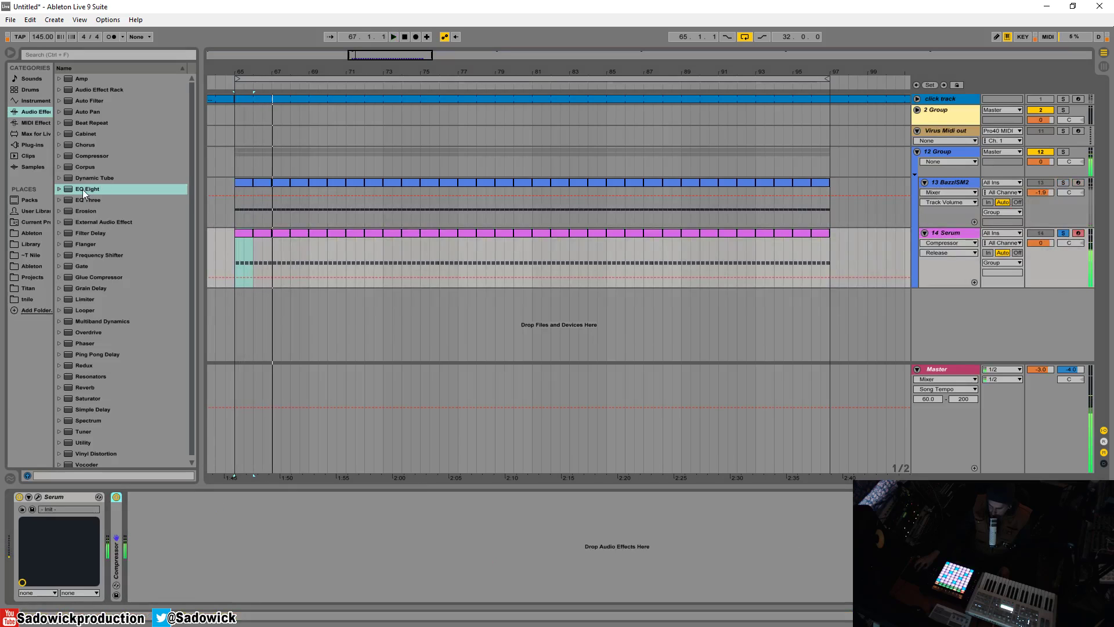
{"action": "left_click_drag", "start_coordinate": [83, 189], "coordinate": [154, 510]}
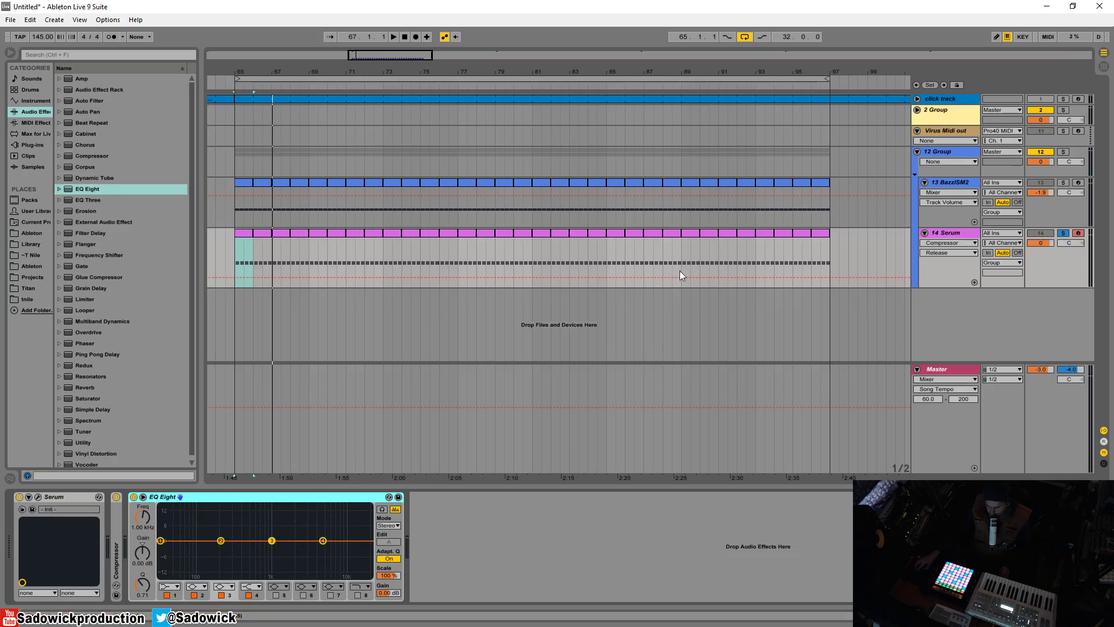
- Review the EQ curve on the BazzISM2 track and return to the Serum track's devices
{"action": "left_click", "coordinate": [1056, 206]}
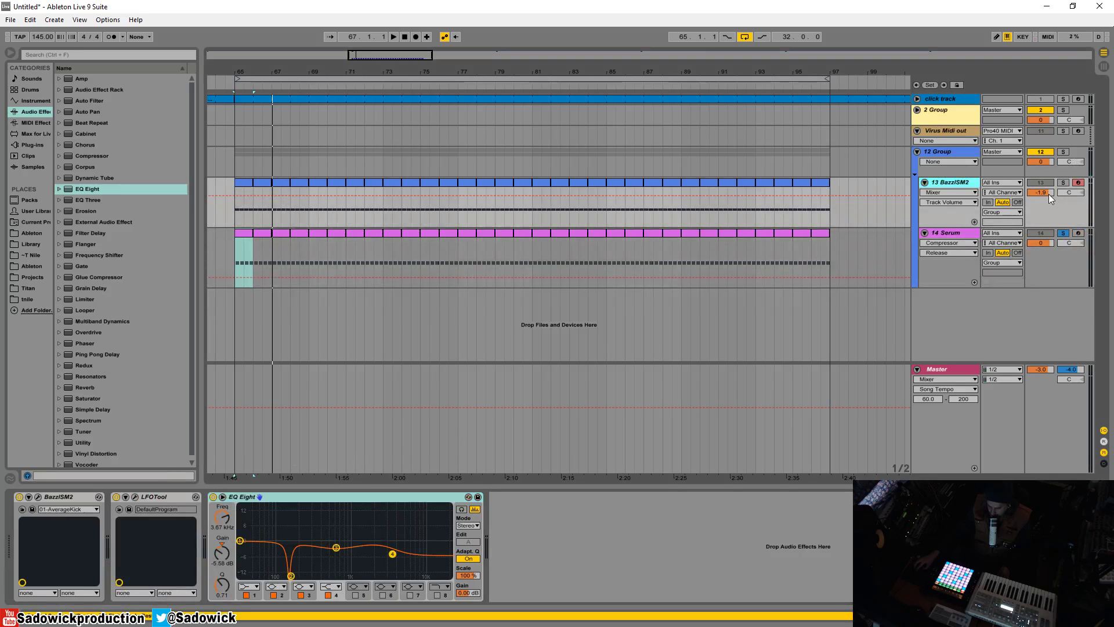
{"action": "left_click", "coordinate": [1065, 272]}
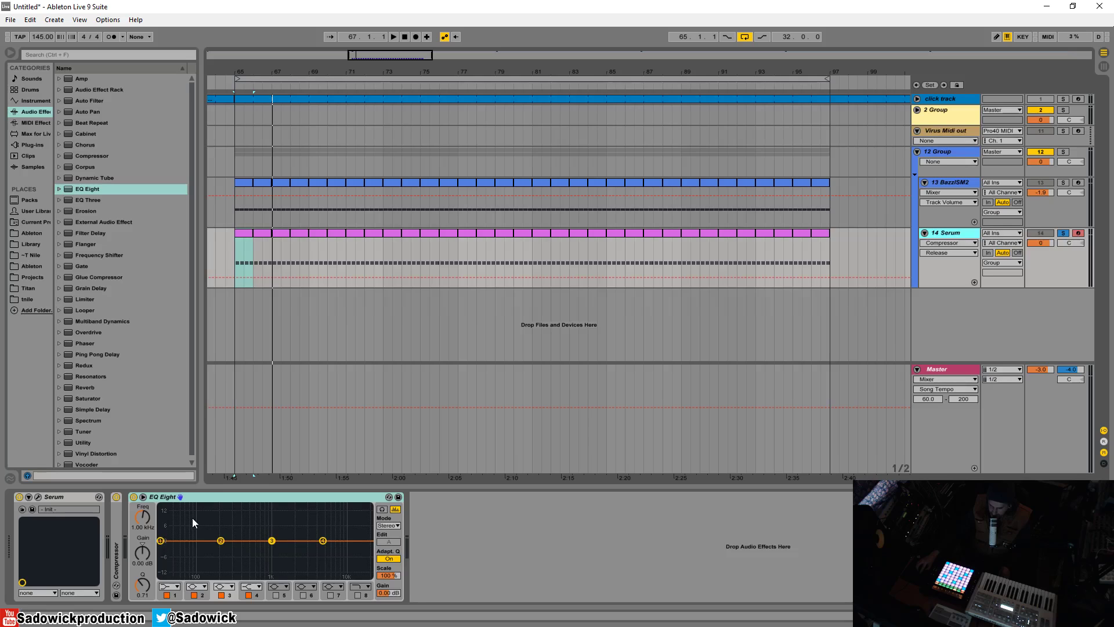
{"action": "left_click_drag", "start_coordinate": [1050, 261], "coordinate": [1057, 270]}
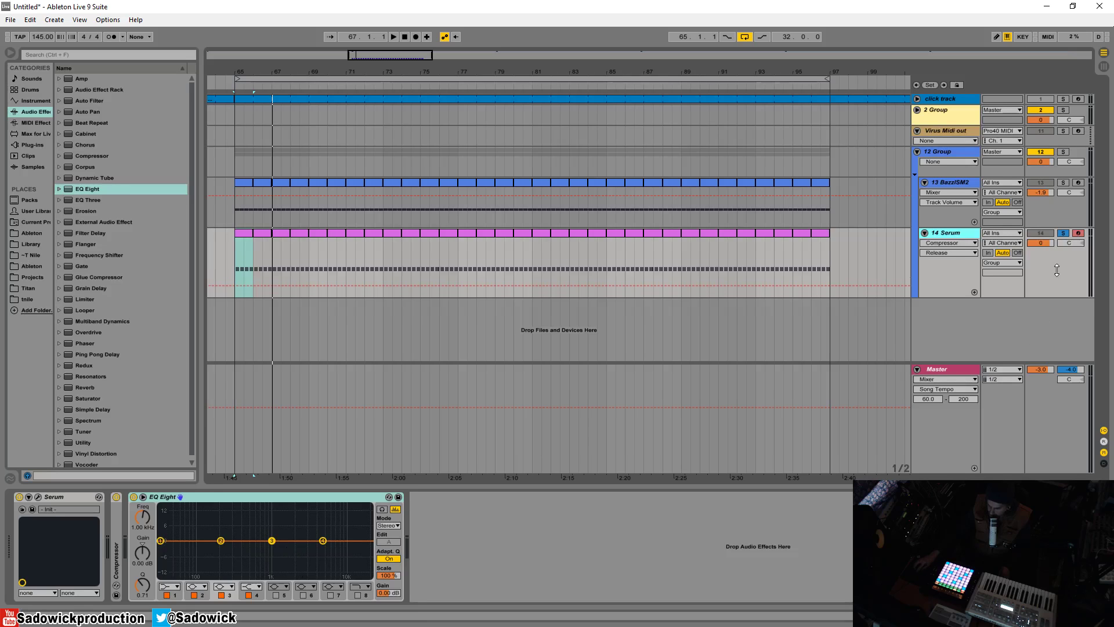
- Boost band 1 of the Serum track's EQ Eight by about 4.83 dB at 85 Hz during playback
{"action": "key", "text": "space"}
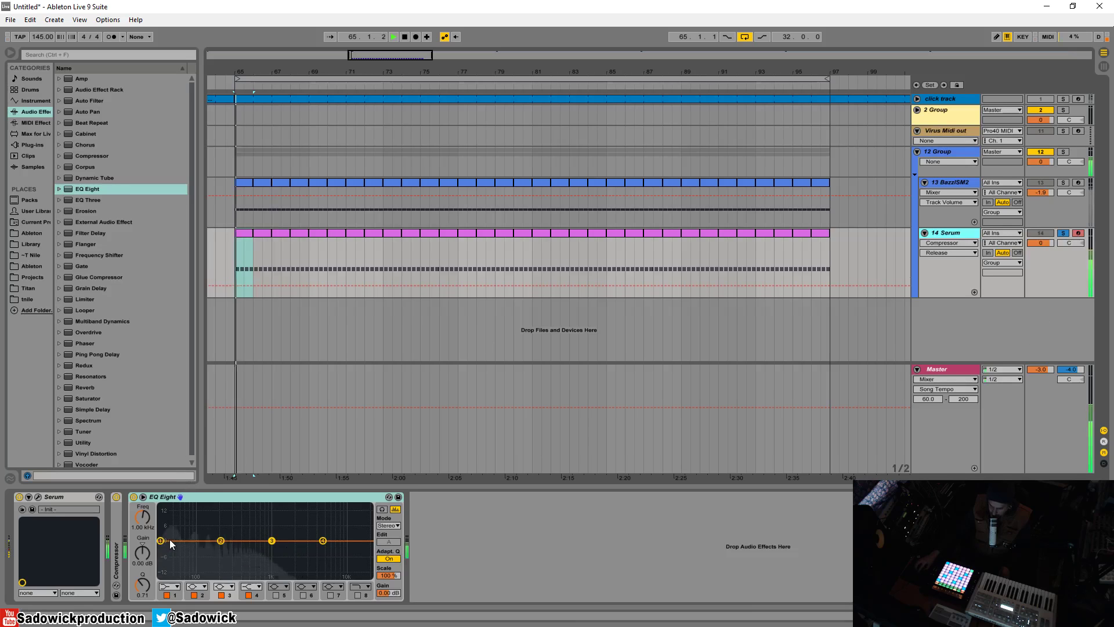
{"action": "left_click_drag", "start_coordinate": [161, 541], "coordinate": [193, 530]}
{"action": "key", "text": "space"}
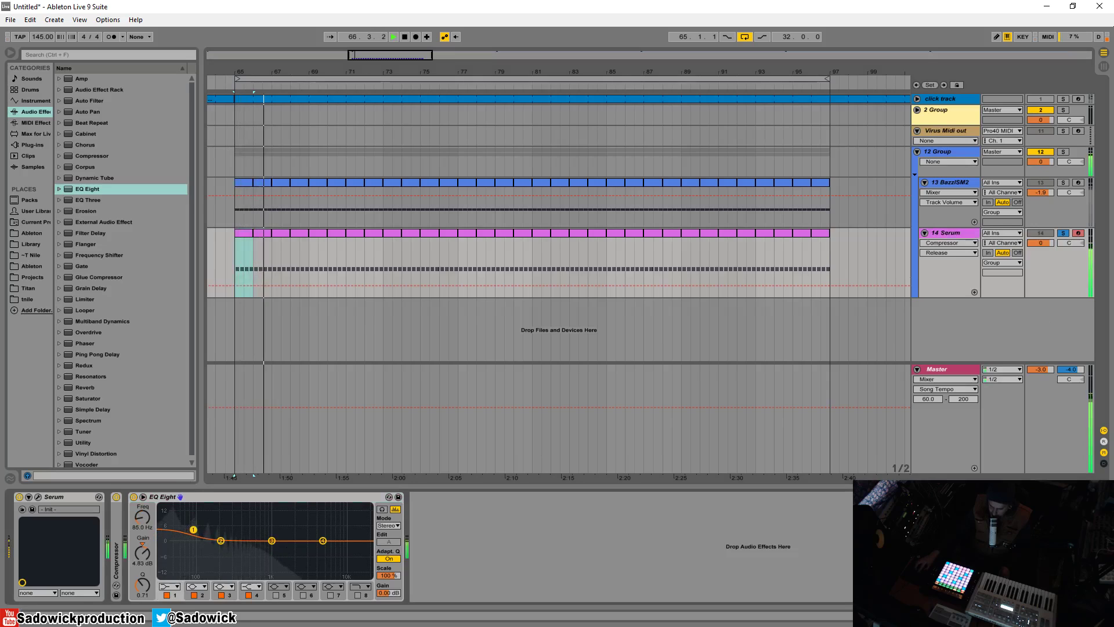
{"action": "key", "text": "space"}
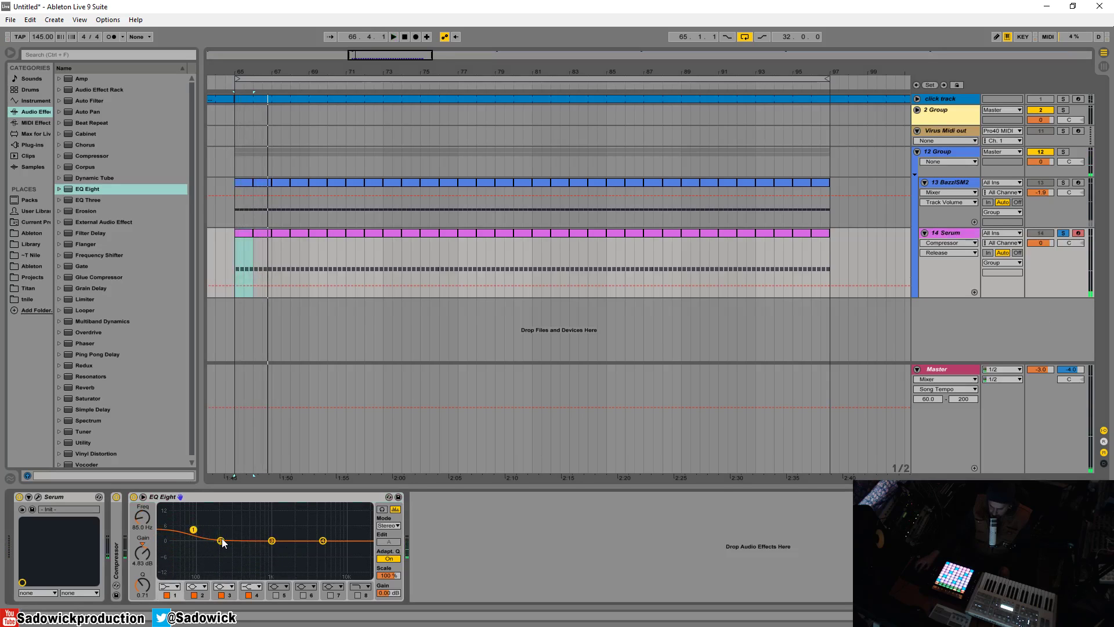
- Boost band 2 of the bass EQ by about 3.60 dB at 164 Hz and narrow its Q to 3.06
{"action": "left_click_drag", "start_coordinate": [222, 539], "coordinate": [228, 529]}
{"action": "left_click_drag", "start_coordinate": [144, 584], "coordinate": [144, 561]}
{"action": "left_click_drag", "start_coordinate": [228, 530], "coordinate": [215, 532]}
{"action": "left_click_drag", "start_coordinate": [144, 588], "coordinate": [144, 577]}
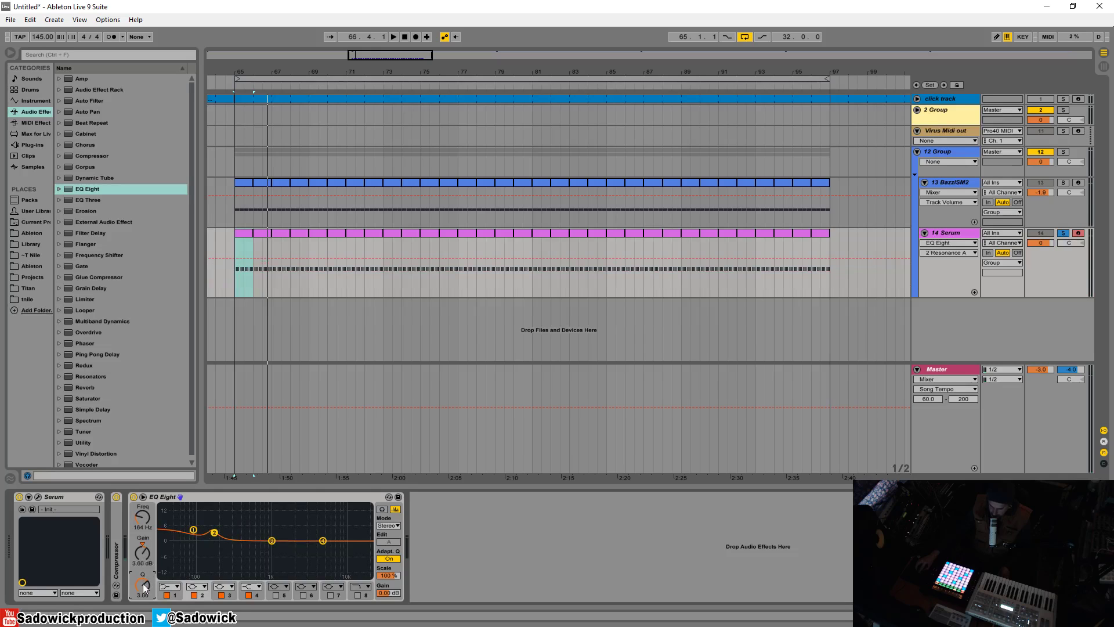
- Move the bass EQ's band 2 boost to about 94.9 Hz at 6.82 dB, and compare the sound with the EQ bypassed
{"action": "key", "text": "space"}
{"action": "mouse_move", "coordinate": [216, 534]}
{"action": "left_mouse_down"}
{"action": "mouse_move", "coordinate": [198, 523]}
{"action": "mouse_move", "coordinate": [170, 531]}
{"action": "mouse_move", "coordinate": [190, 514]}
{"action": "mouse_move", "coordinate": [197, 525]}
{"action": "left_mouse_up"}
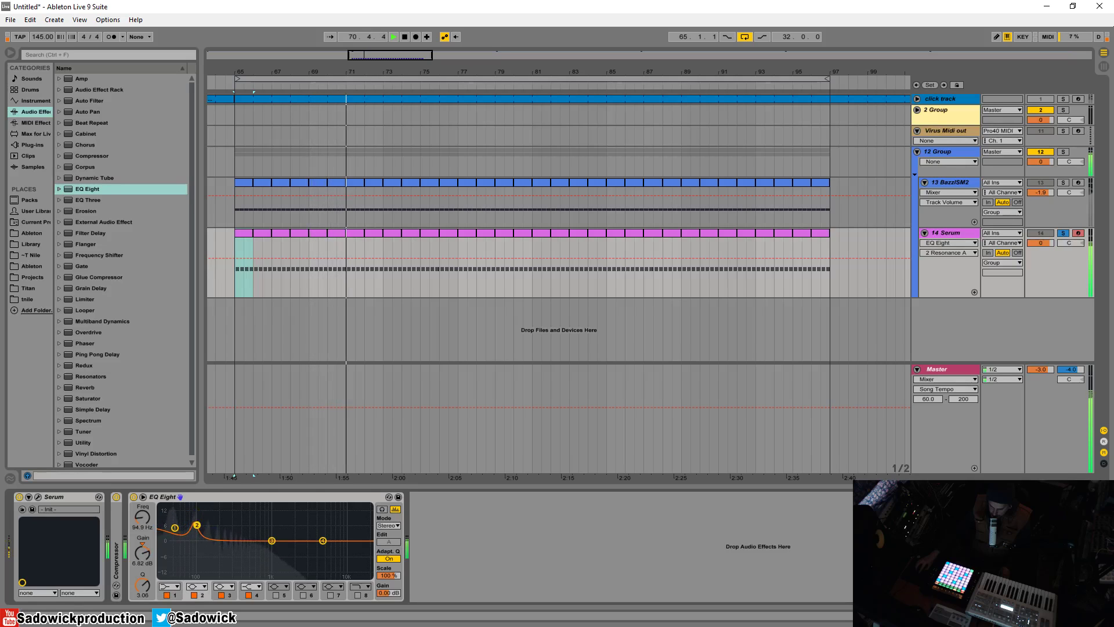
{"action": "left_click", "coordinate": [134, 497]}
{"action": "left_click", "coordinate": [134, 498]}
- Fine-tune the bass EQ's band 2 to about 94.9 Hz at 6.57 dB and adjust the low band 1 boost beneath it
{"action": "left_click_drag", "start_coordinate": [197, 525], "coordinate": [199, 526]}
{"action": "key", "text": "space"}
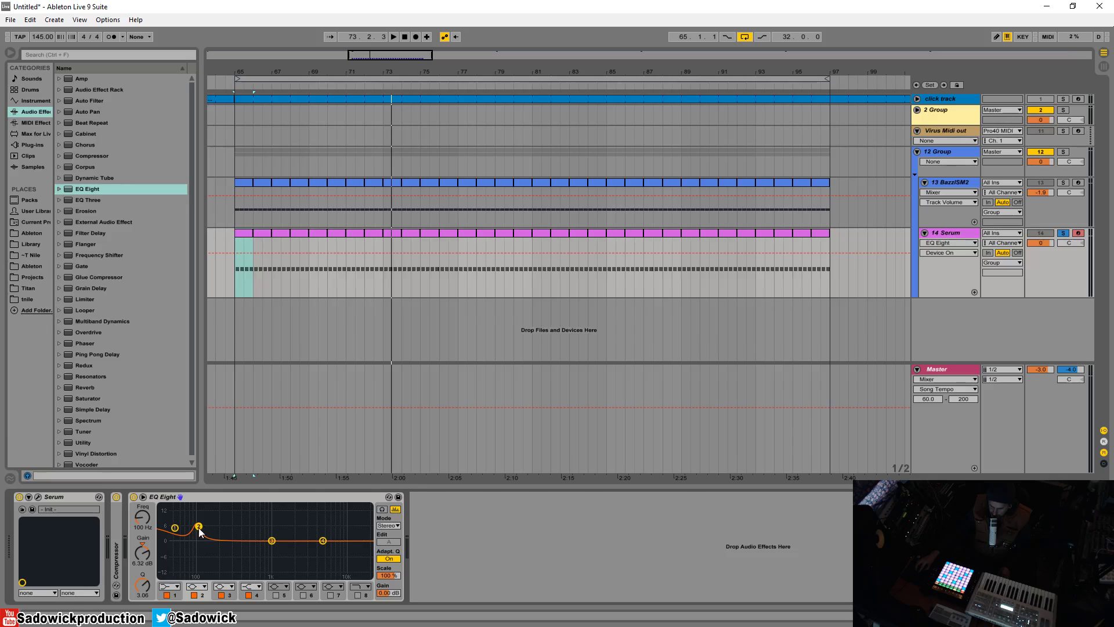
{"action": "left_click_drag", "start_coordinate": [175, 529], "coordinate": [177, 525]}
{"action": "key", "text": "space"}
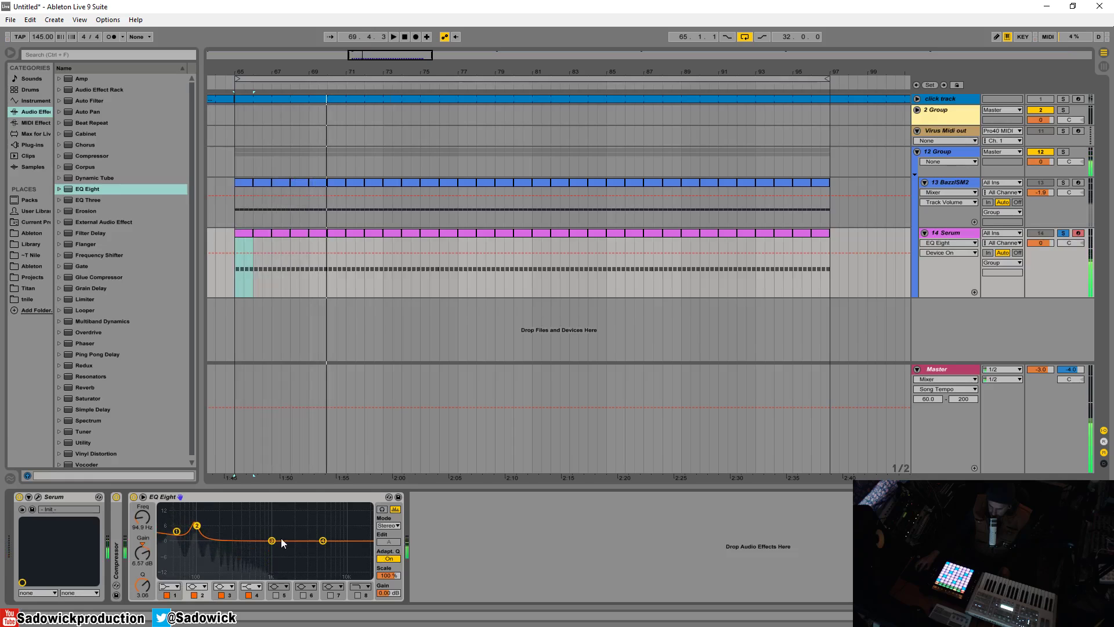
- Cut band 3 of the bass EQ by about 2.36 dB at 208 Hz with a Q of 2.11
{"action": "left_click_drag", "start_coordinate": [272, 540], "coordinate": [240, 557]}
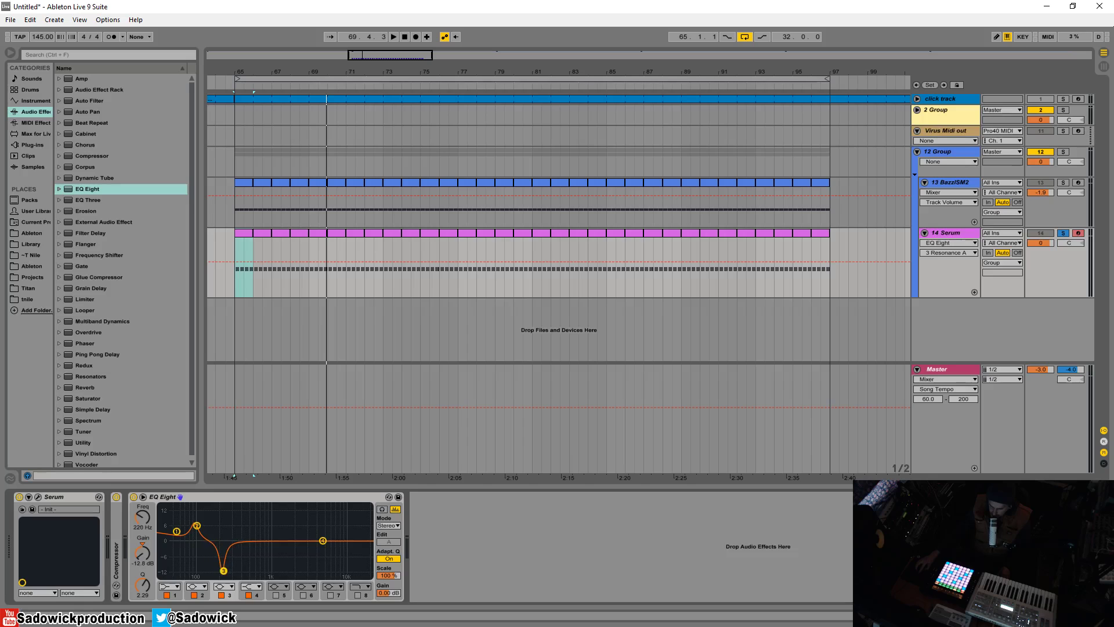
{"action": "key", "text": "space"}
{"action": "mouse_move", "coordinate": [223, 570]}
{"action": "left_mouse_down"}
{"action": "mouse_move", "coordinate": [214, 576]}
{"action": "mouse_move", "coordinate": [241, 575]}
{"action": "left_mouse_up"}
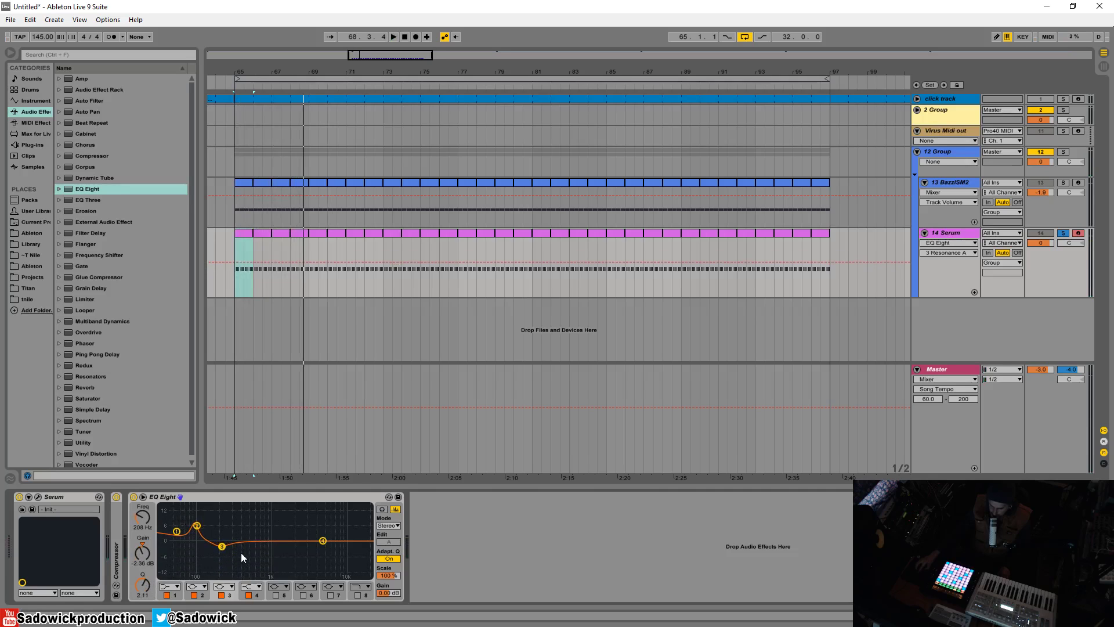
- Lower band 4 of the bass EQ to about -2.60 dB at 1.18 kHz while listening to the bass
{"action": "key", "text": "space"}
{"action": "key", "text": "space"}
{"action": "left_click_drag", "start_coordinate": [323, 541], "coordinate": [252, 569]}
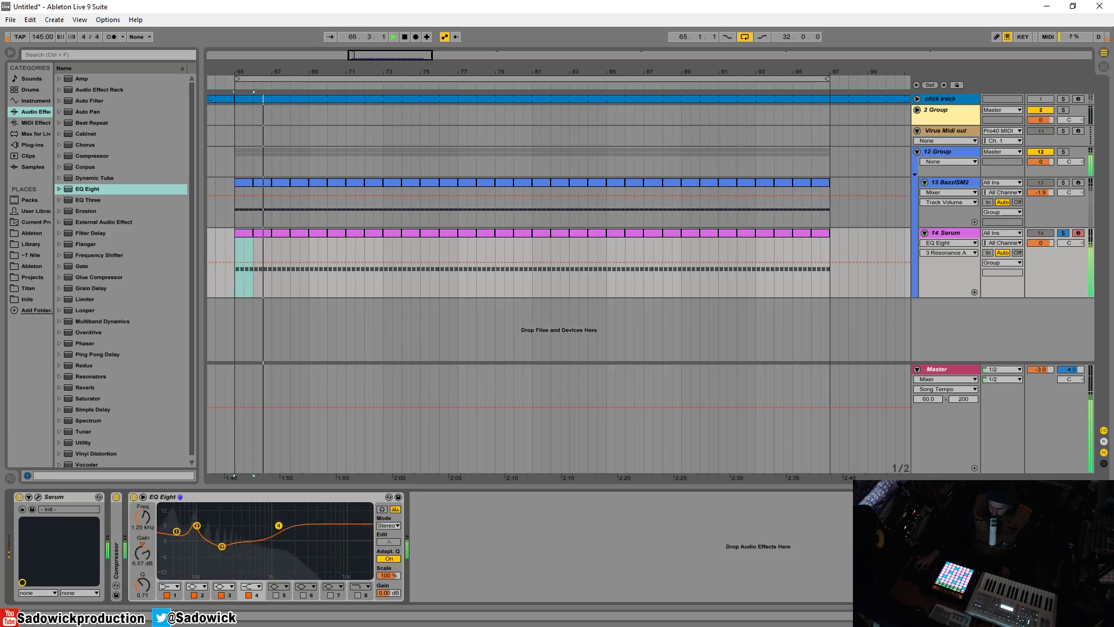
- Take the Serum track out of solo, shorten the kick and bass lanes, and play both tracks together
{"action": "left_click", "coordinate": [1063, 234]}
{"action": "left_click_drag", "start_coordinate": [1056, 227], "coordinate": [1055, 206]}
{"action": "left_click_drag", "start_coordinate": [1051, 287], "coordinate": [1051, 258]}
{"action": "key", "text": "space"}
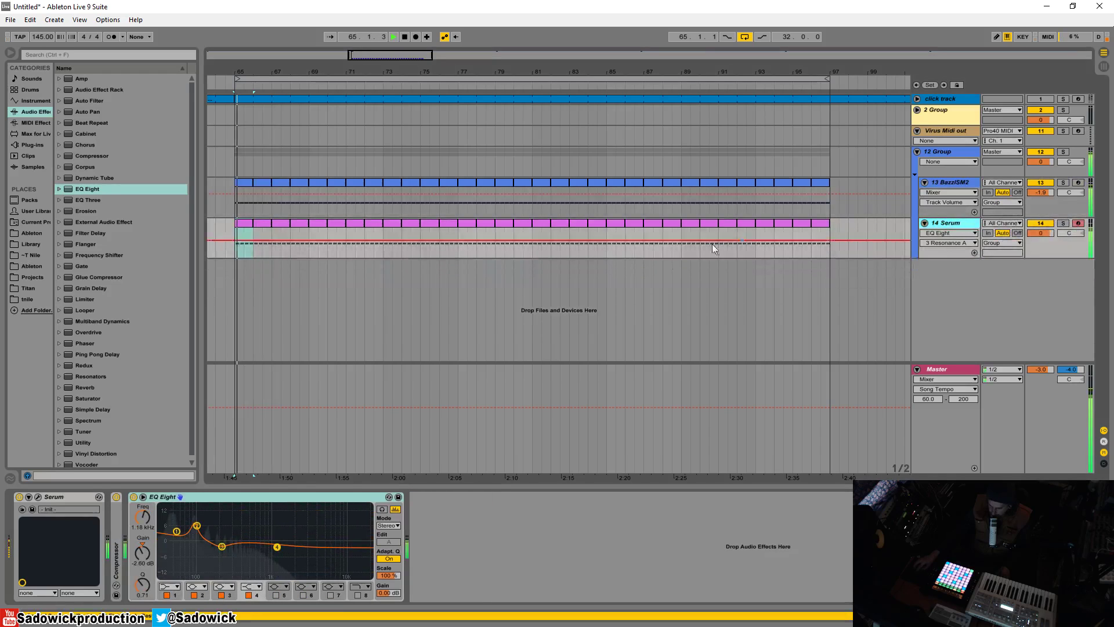
- Compare the playing mix with the Serum bass's EQ Eight bypassed and active, and repeat the comparison for the BazzISM2 kick's EQ Eight
{"action": "left_click", "coordinate": [133, 497]}
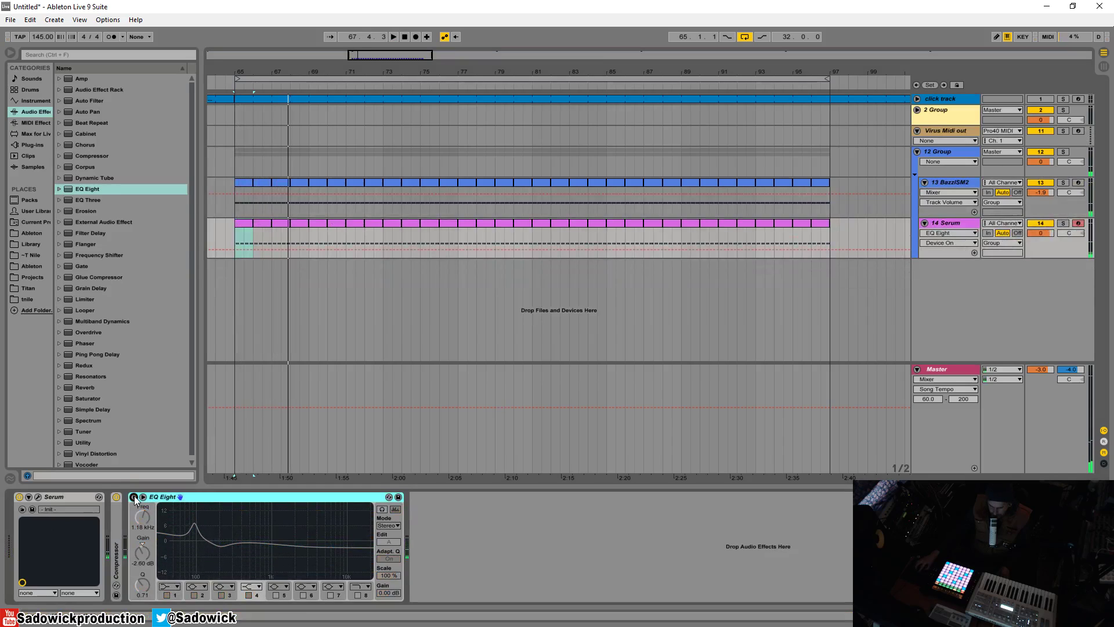
{"action": "key", "text": "space"}
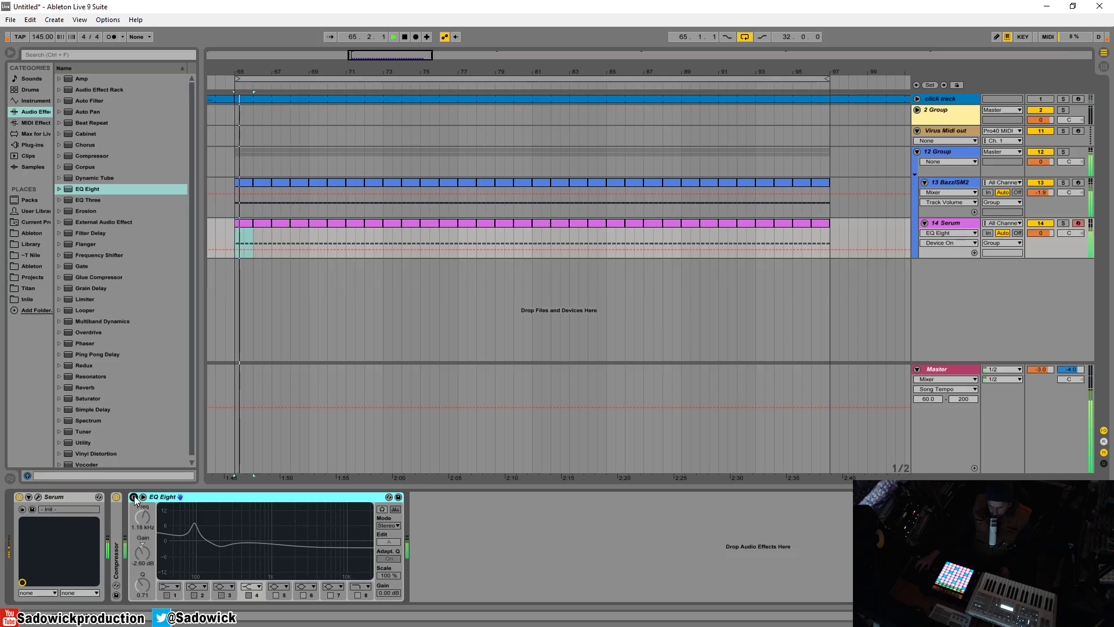
{"action": "left_click", "coordinate": [134, 496]}
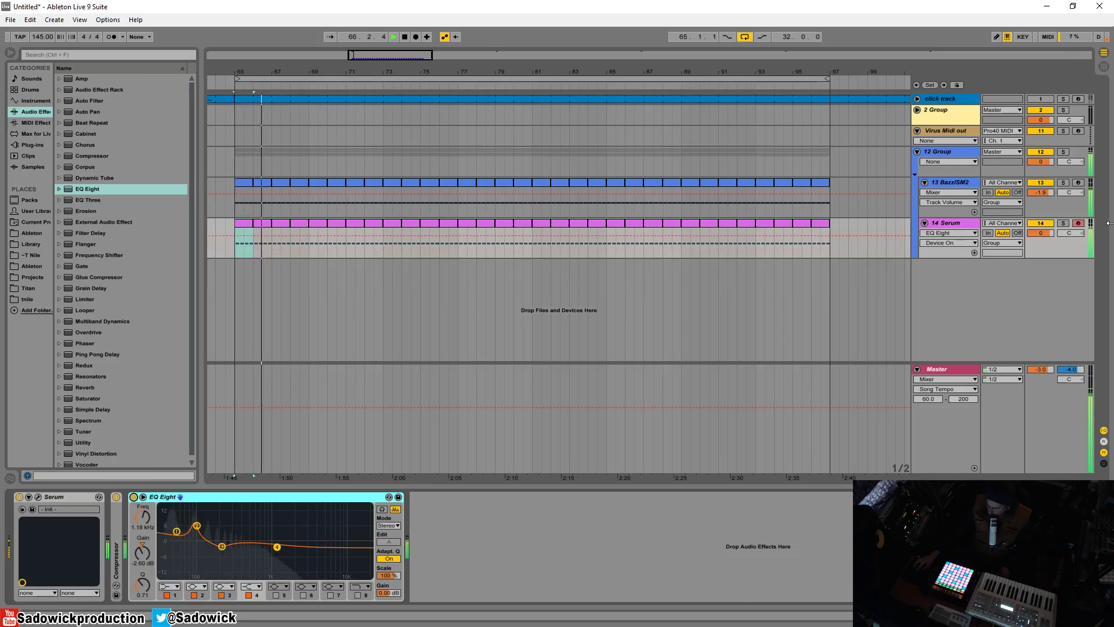
{"action": "left_click", "coordinate": [949, 182]}
{"action": "left_click", "coordinate": [213, 497]}
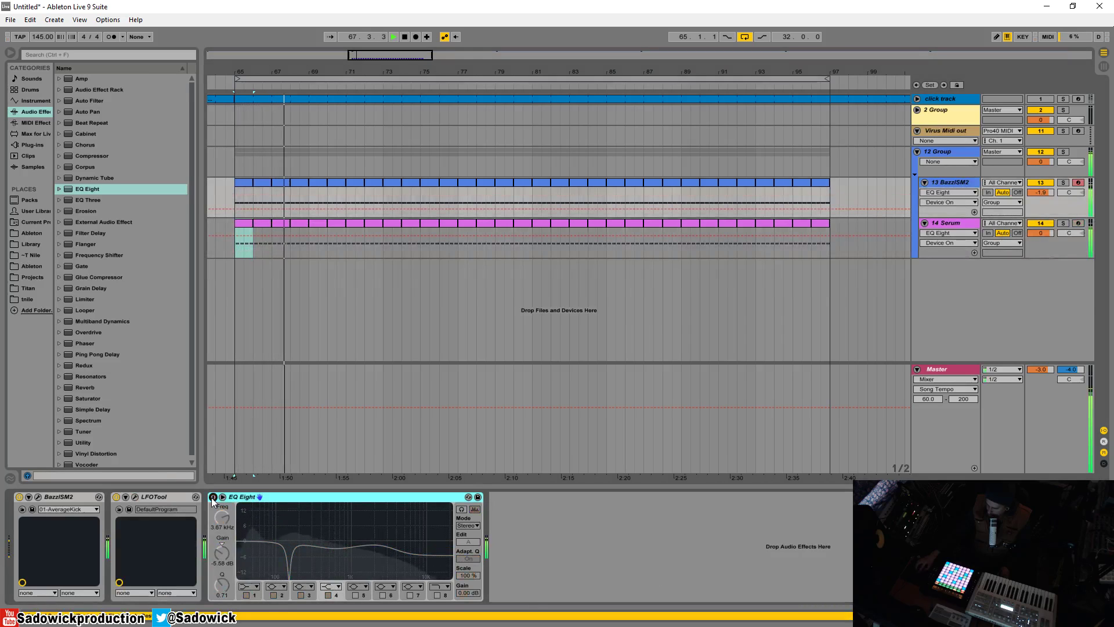
{"action": "left_click", "coordinate": [213, 497]}
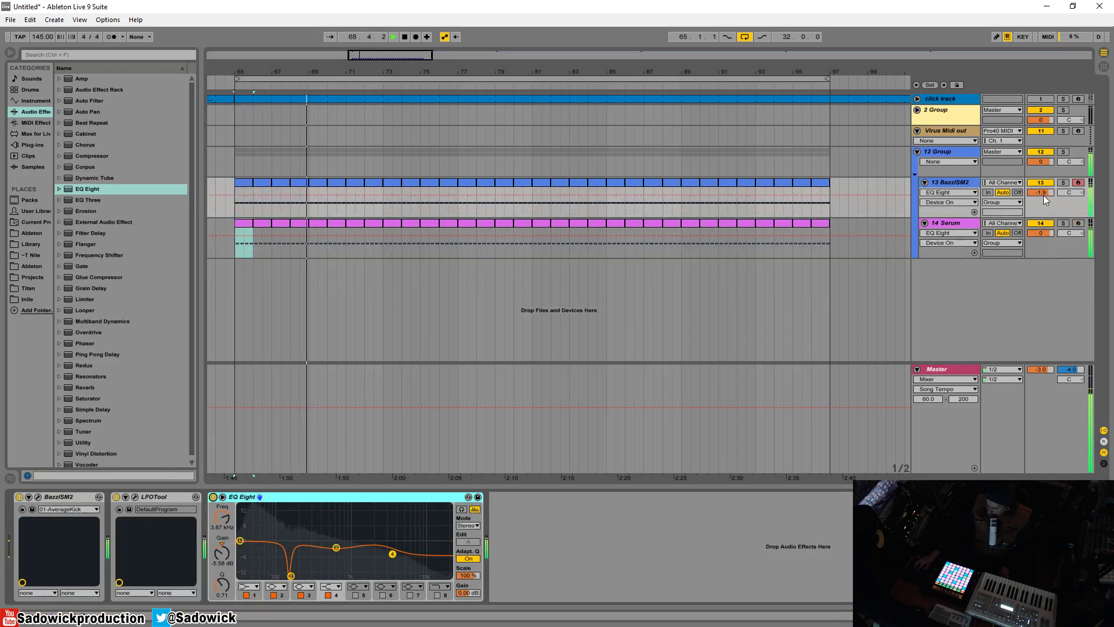
- Lower the Serum track's volume to -1.1 dB and solo the track to compare the bass with its Compressor off and on
{"action": "left_click_drag", "start_coordinate": [1044, 232], "coordinate": [1045, 236]}
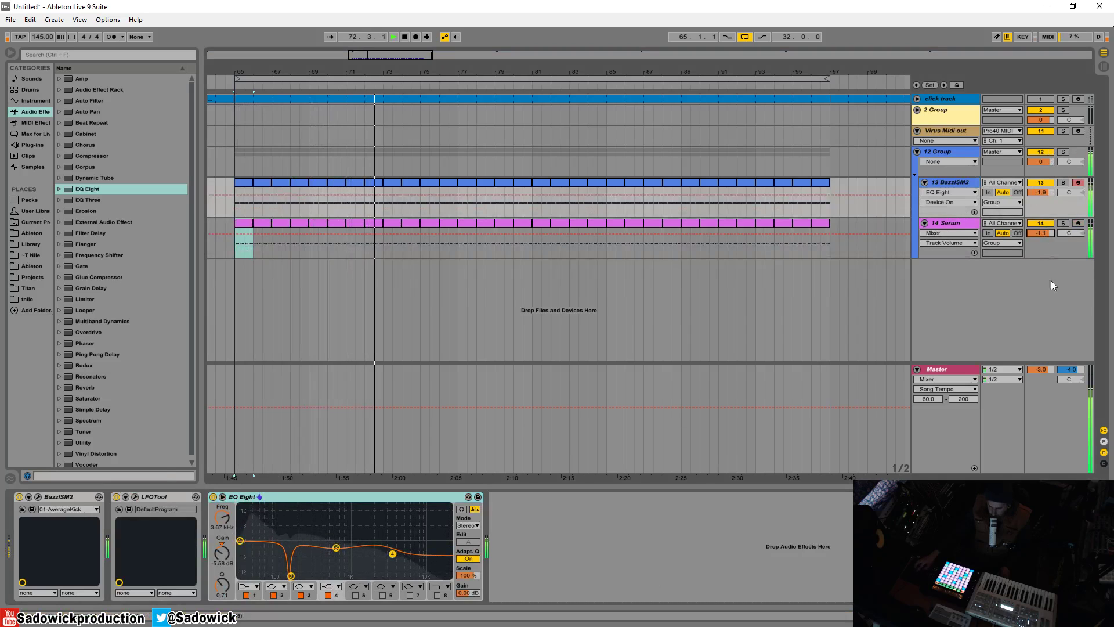
{"action": "left_click", "coordinate": [1066, 224]}
{"action": "left_click", "coordinate": [1064, 223]}
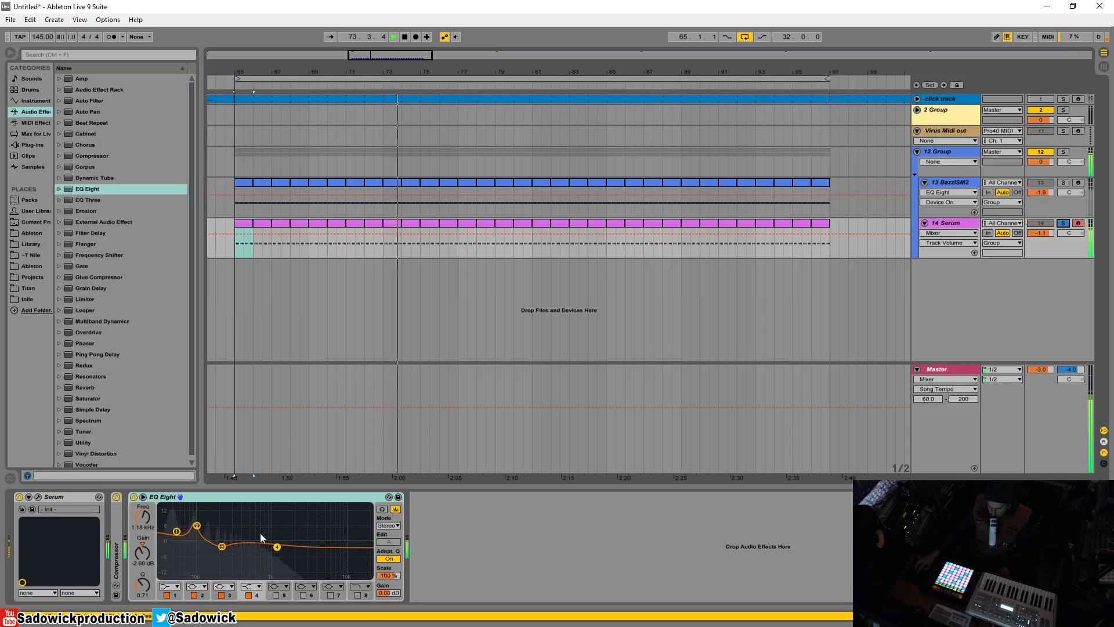
{"action": "left_click", "coordinate": [117, 498]}
{"action": "left_click", "coordinate": [117, 498]}
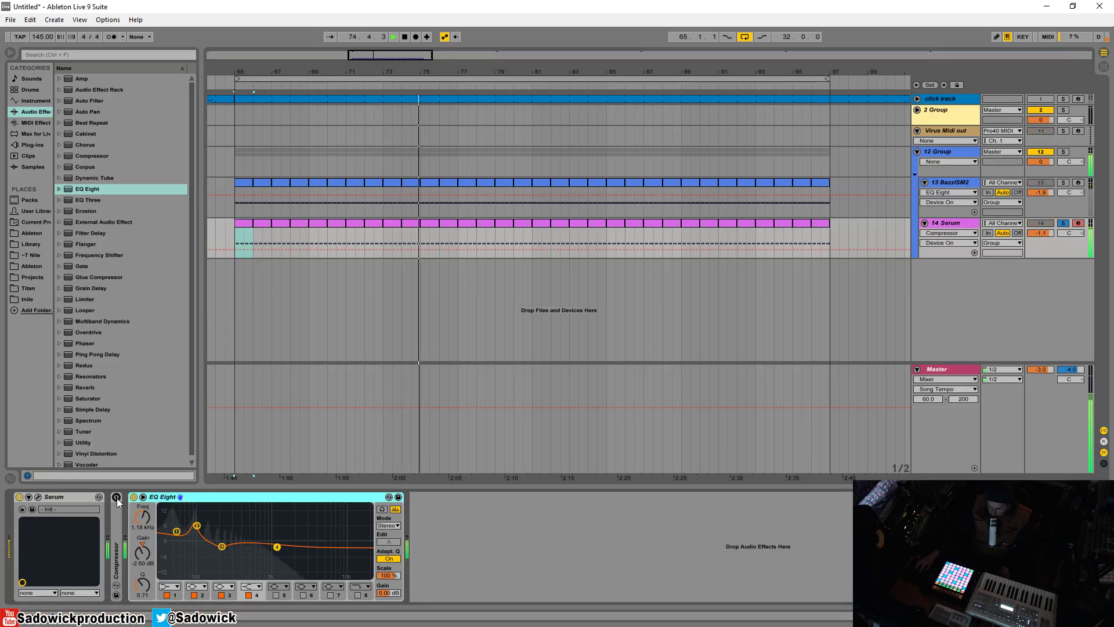